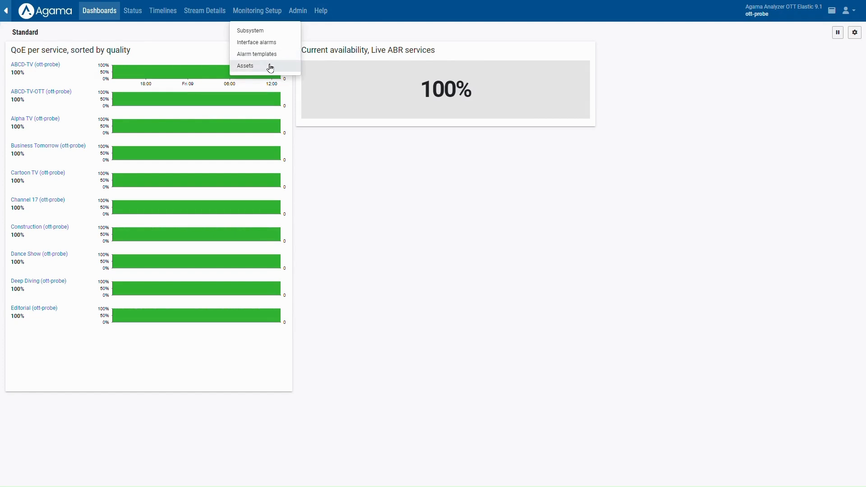
- Start a new asset template in the Assets setup and name it "Test abr channel"
left_click(270, 67)
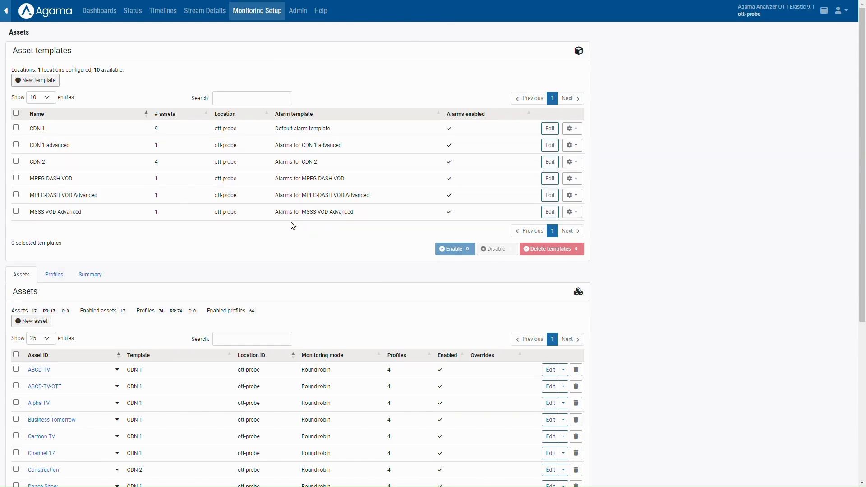
scroll(292, 222, "down", 1)
scroll(292, 222, "up", 1)
left_click(49, 81)
left_click(217, 59)
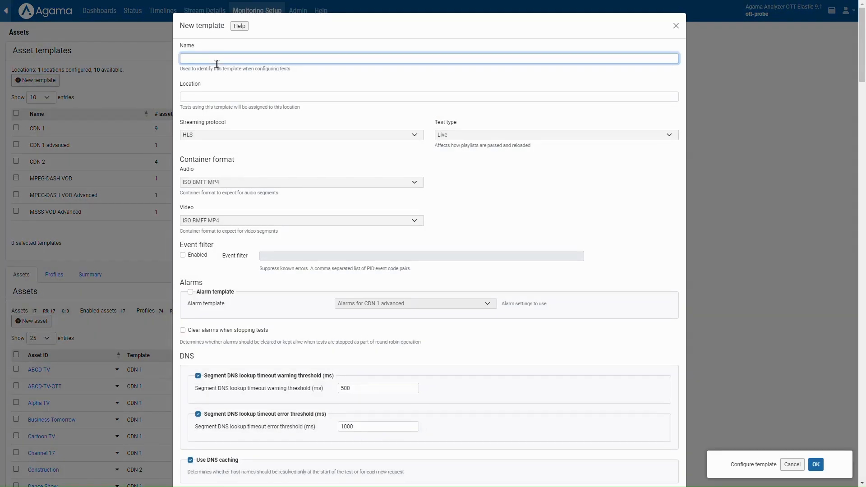
type("Test abr channel")
- Set the template's location to OTT, with test type Live and streaming protocol HLS
left_click(223, 99)
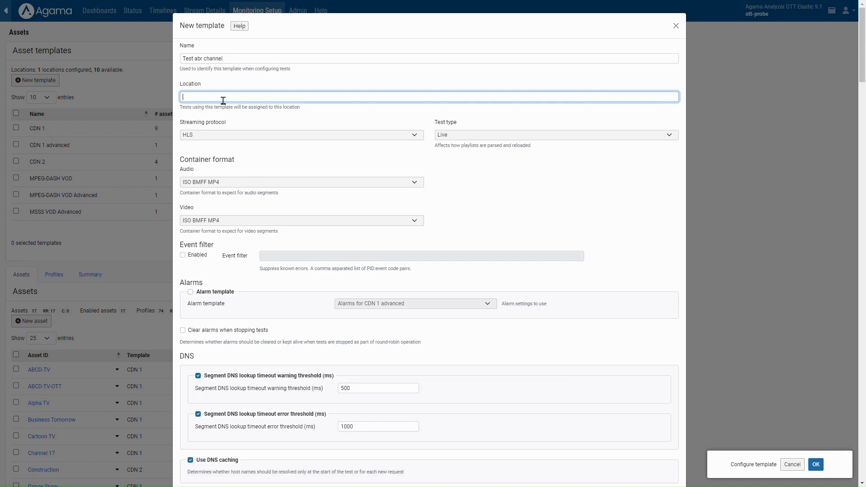
type("OTT")
left_click(461, 138)
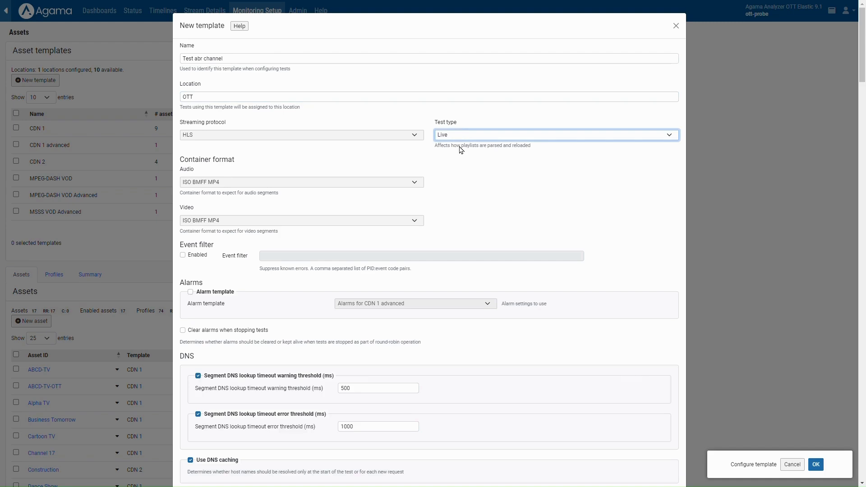
left_click(463, 166)
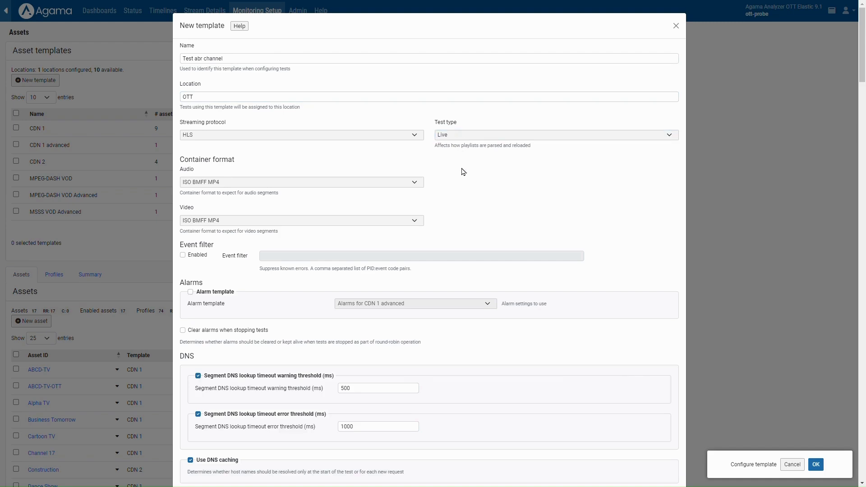
left_click(398, 136)
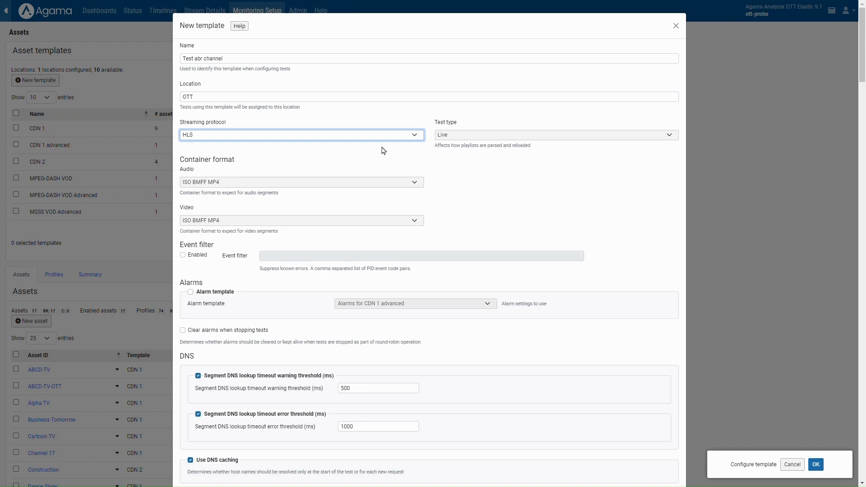
- Extend the template name to "Test abr channel-HLS" and keep ISO BMFF MP4 as the video container format
left_click(343, 63)
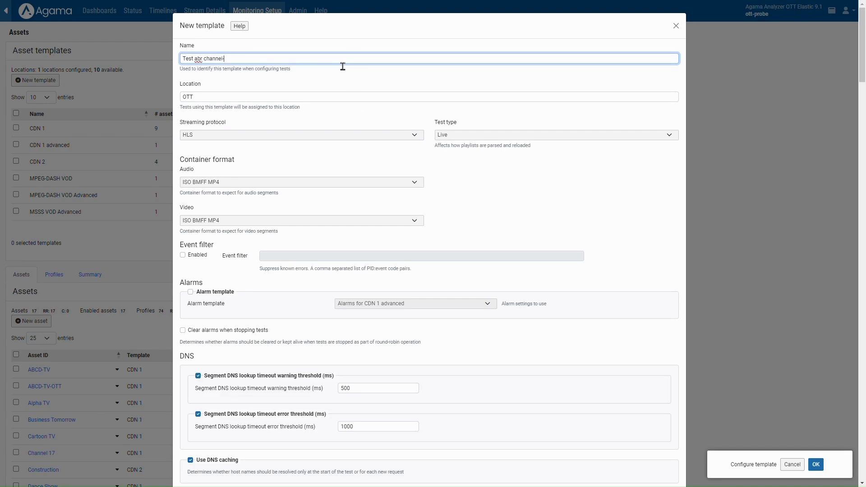
type("-HLS")
left_click(513, 198)
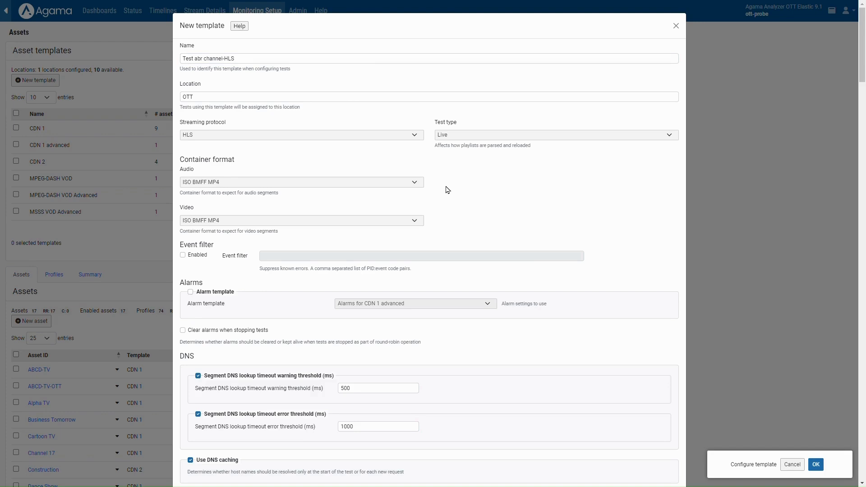
left_click(415, 222)
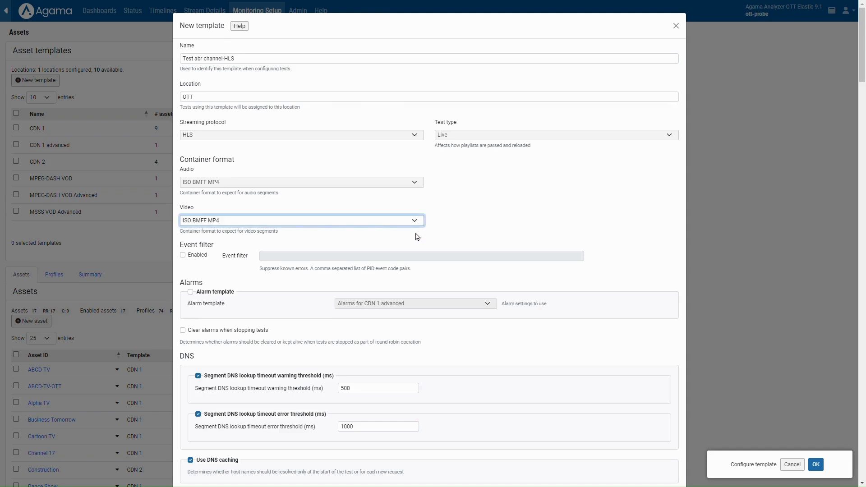
left_click(472, 230)
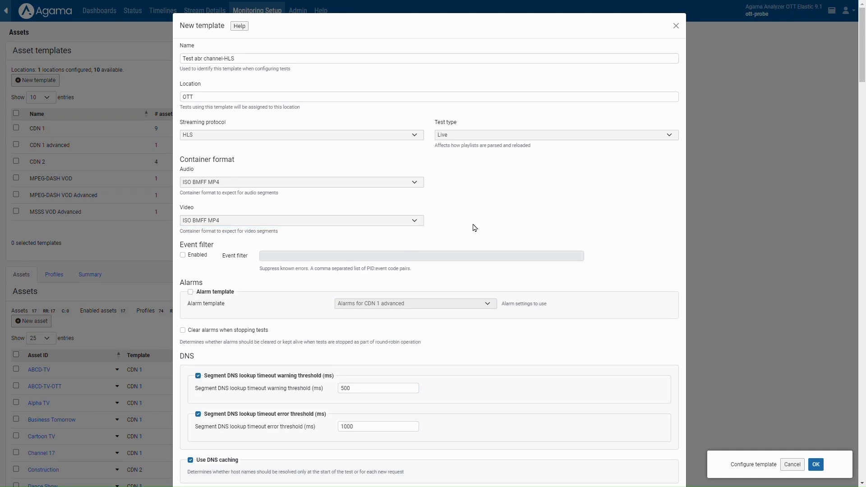
- Enable an alarm template for the new asset template and choose "Default alarm template"
scroll(474, 227, "down", 4)
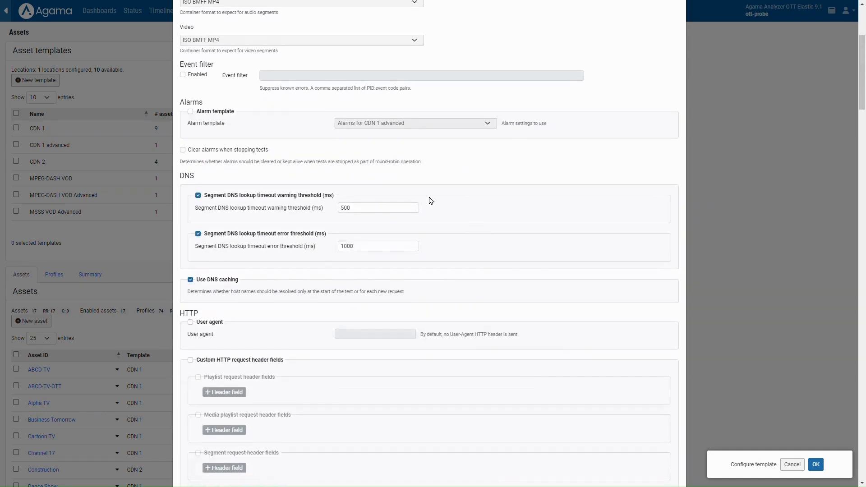
left_click(190, 112)
left_click(395, 127)
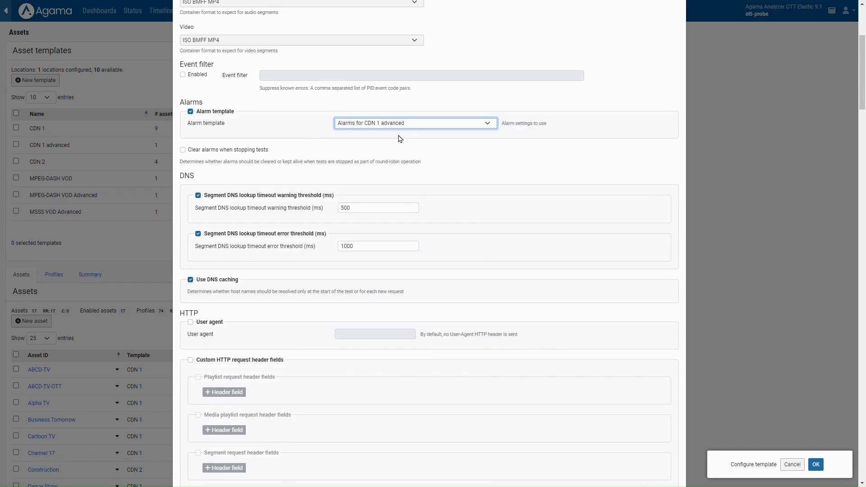
left_click(395, 164)
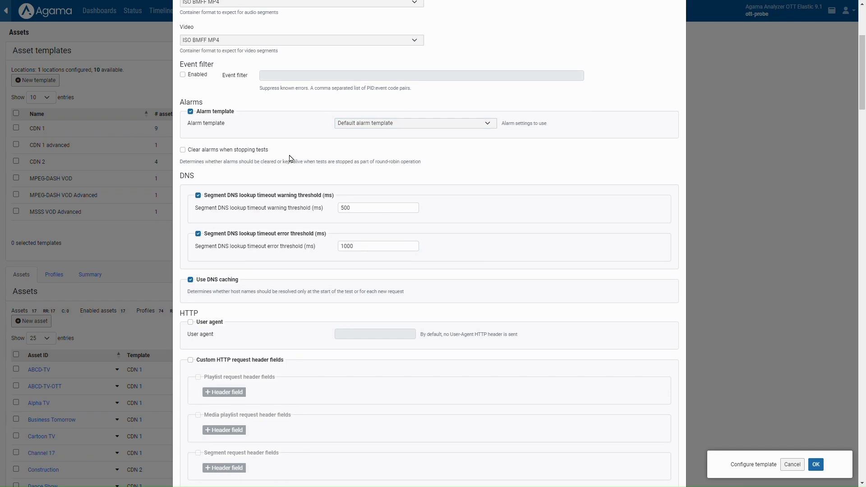
- Set both the video and the audio analysis level to Advanced in the template's media settings
scroll(290, 158, "down", 2)
scroll(290, 157, "down", 1)
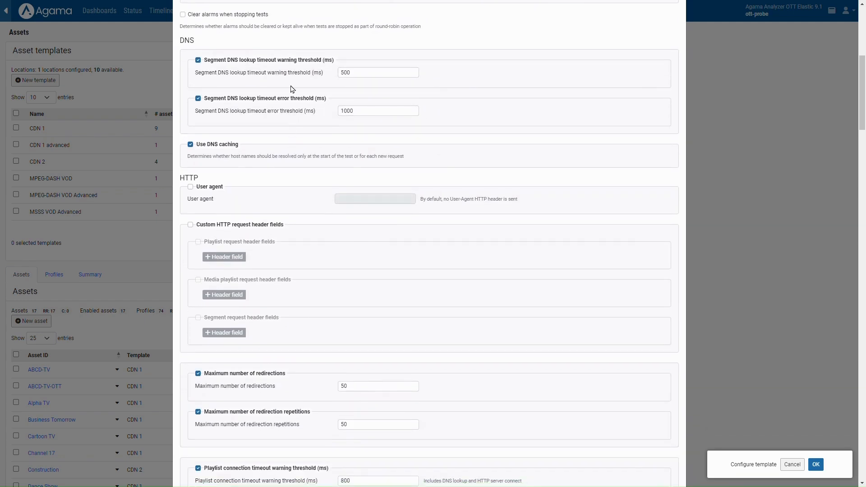
scroll(286, 153, "down", 7)
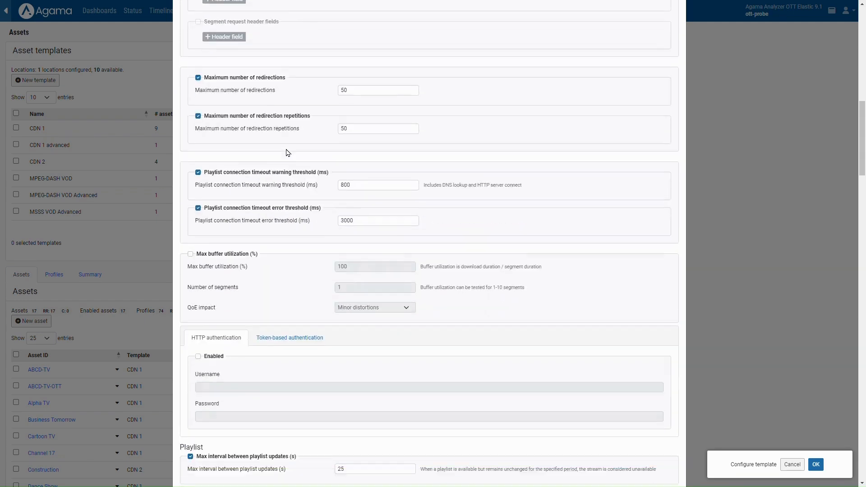
scroll(286, 153, "down", 10)
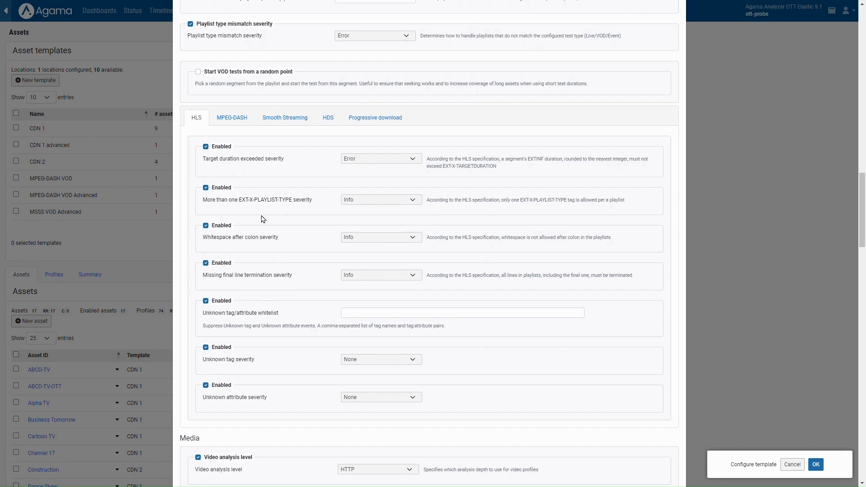
scroll(263, 219, "down", 7)
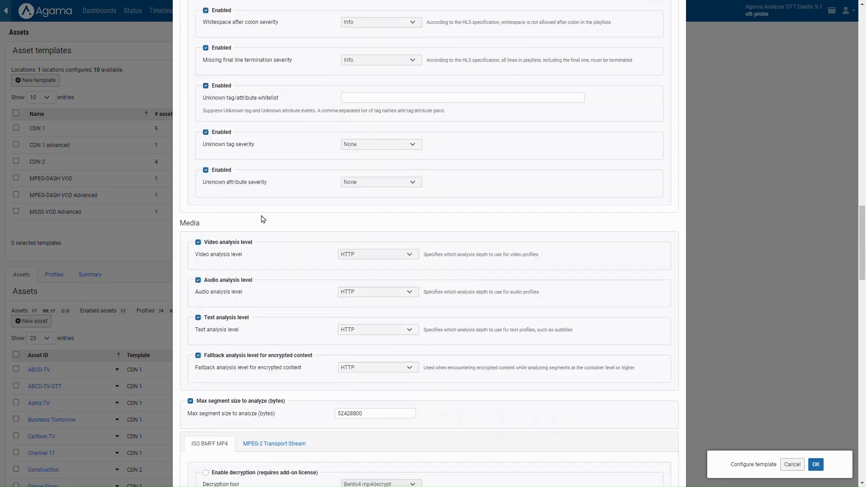
scroll(263, 219, "down", 1)
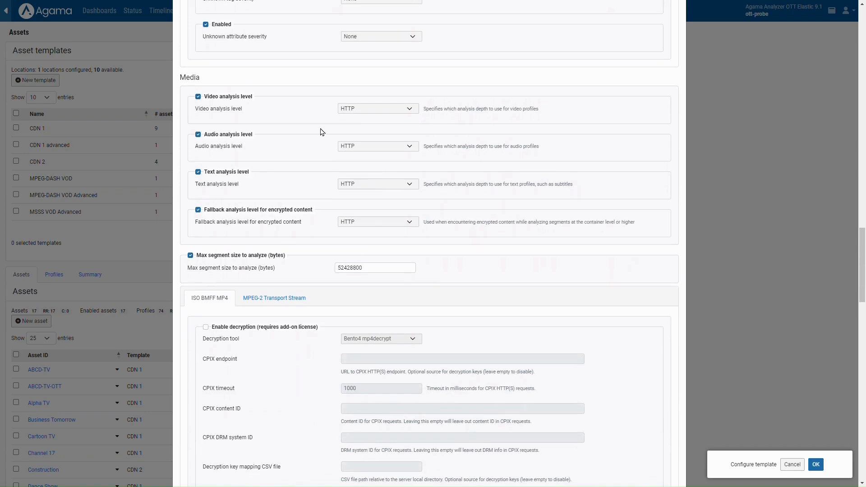
left_click(354, 113)
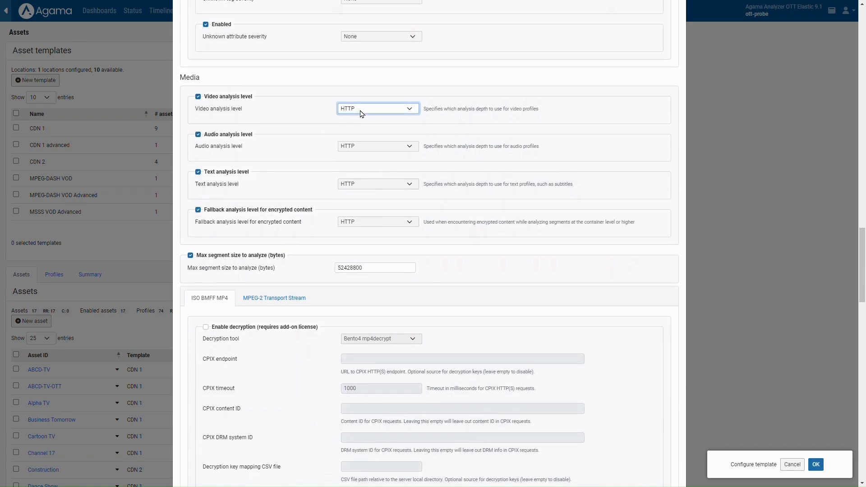
left_click(370, 145)
left_click(370, 146)
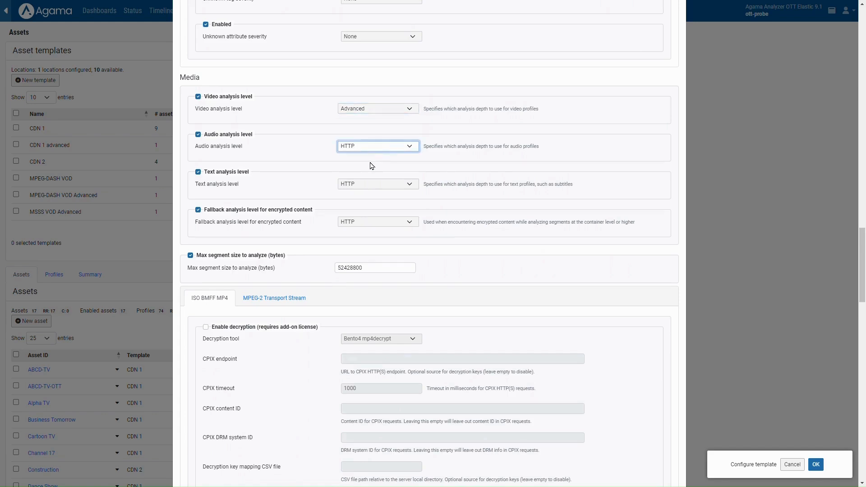
left_click(371, 181)
left_click(292, 169)
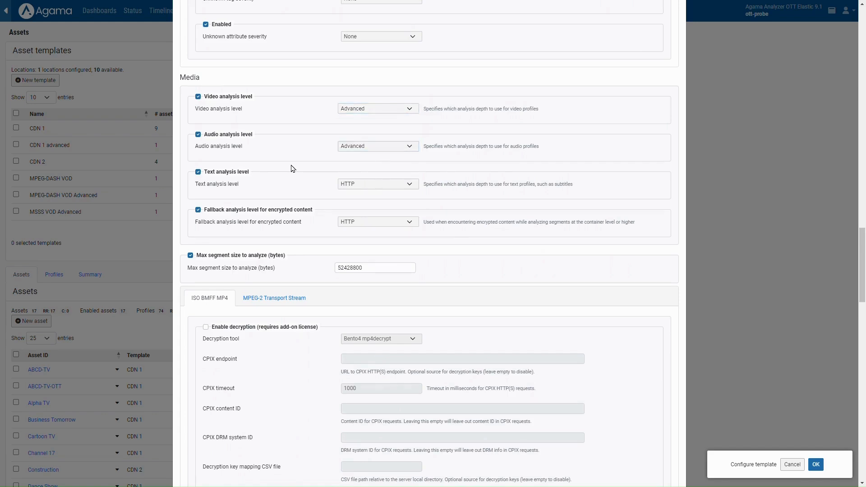
- Enable black screen and freeze frame detection in the content settings, each with a trigger time of 1 s
scroll(292, 169, "down", 2)
scroll(292, 168, "down", 3)
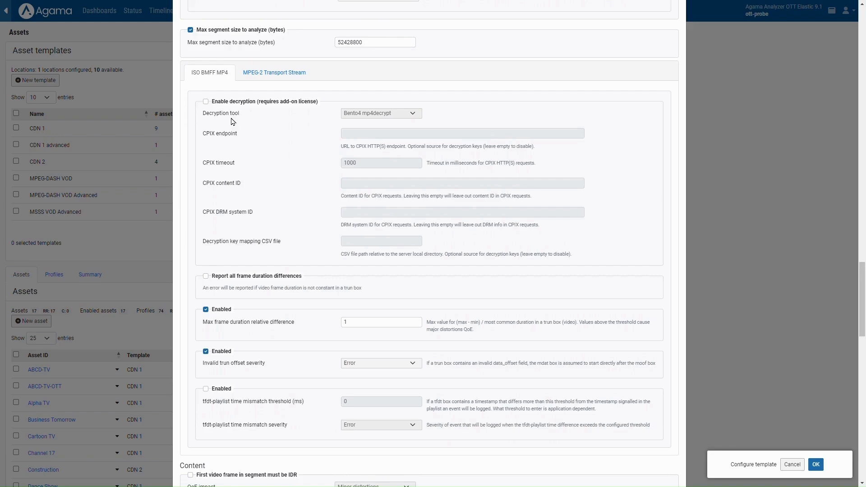
scroll(267, 152, "down", 7)
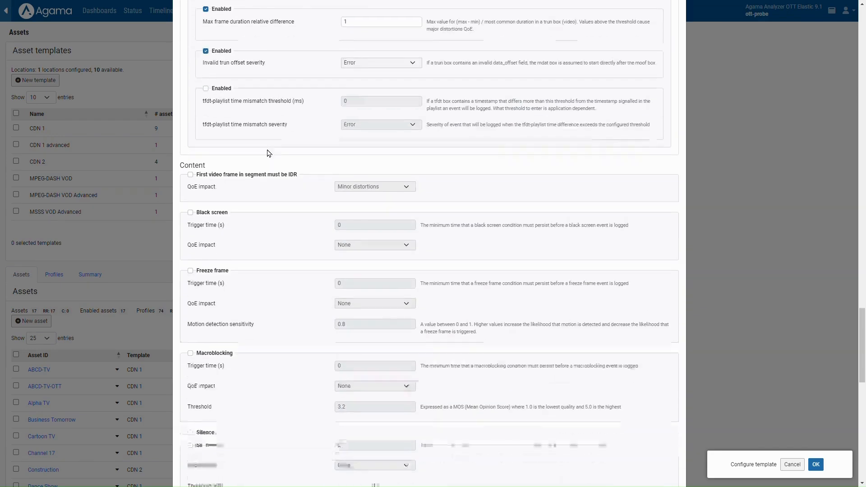
scroll(267, 152, "down", 2)
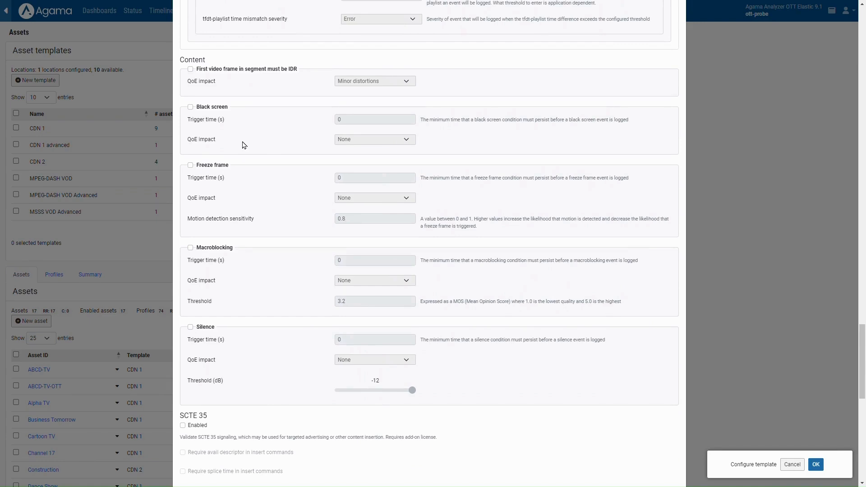
left_click(191, 108)
left_click(190, 165)
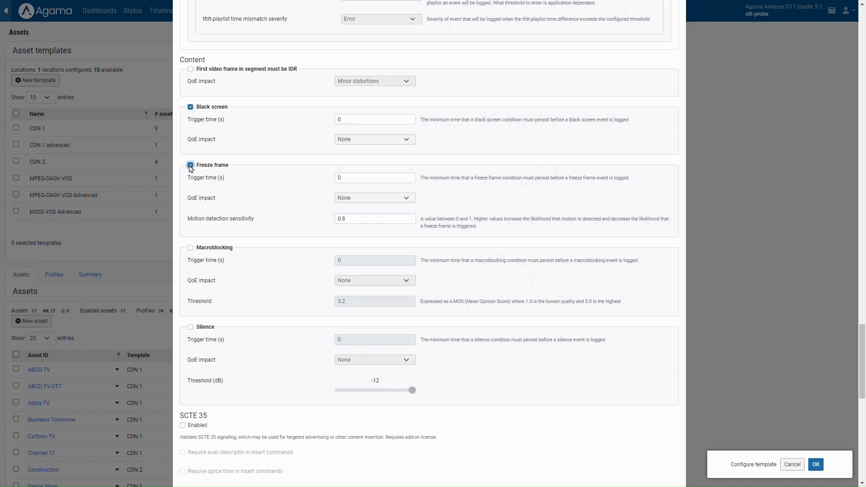
left_click(355, 125)
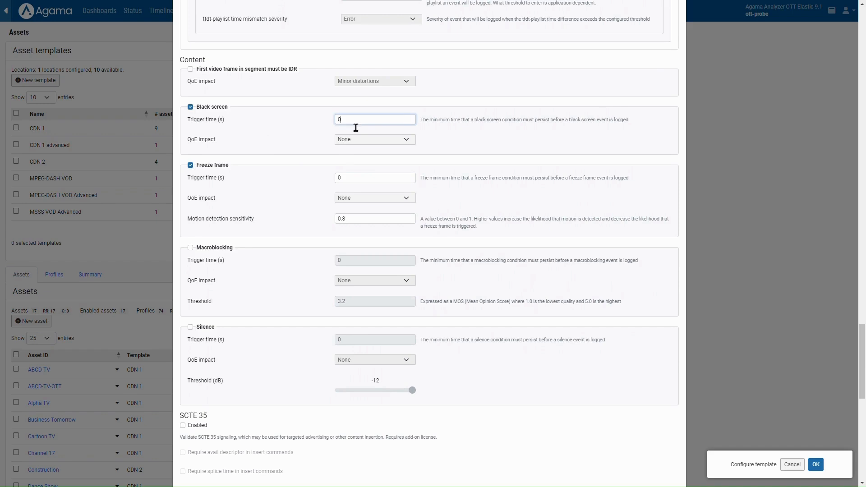
double_click(342, 125)
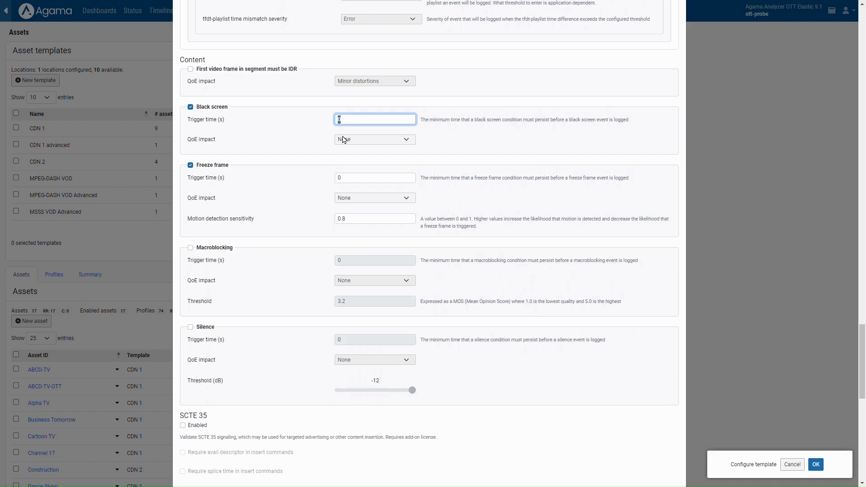
type("1")
left_click(359, 180)
double_click(338, 178)
type("1")
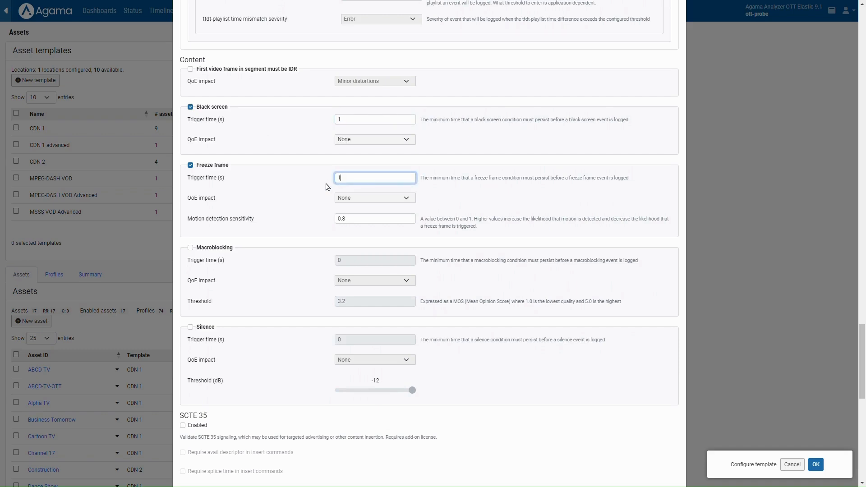
left_click(322, 163)
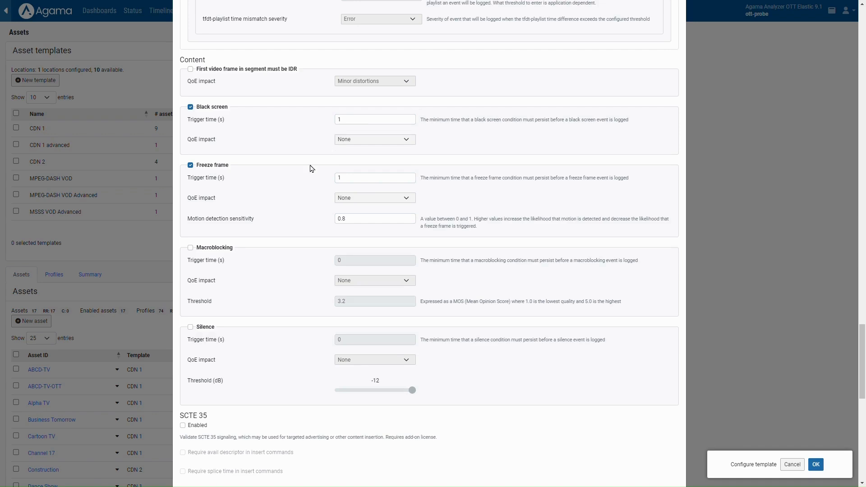
- Enable macroblocking and silence detection in the content settings, each with a trigger time of 1 s
scroll(309, 169, "down", 1)
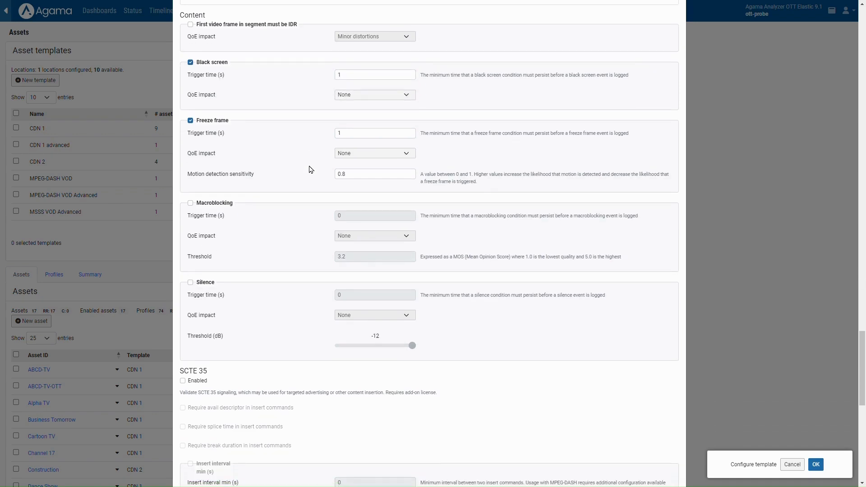
left_click(191, 203)
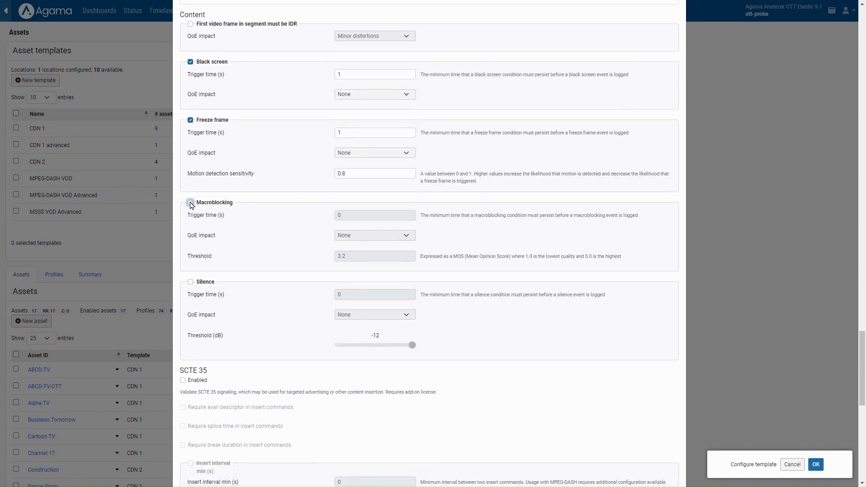
left_click(190, 282)
left_click_drag(357, 217, 334, 217)
type("1")
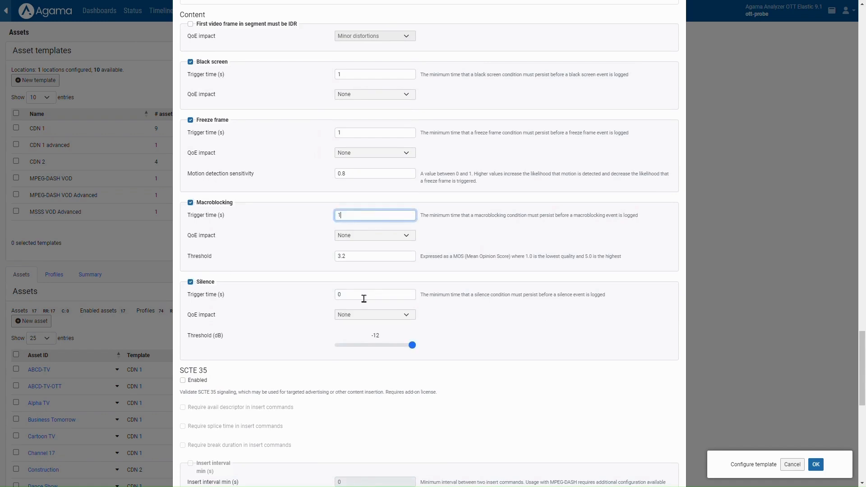
left_click_drag(364, 296, 329, 293)
type("1")
scroll(329, 293, "down", 1)
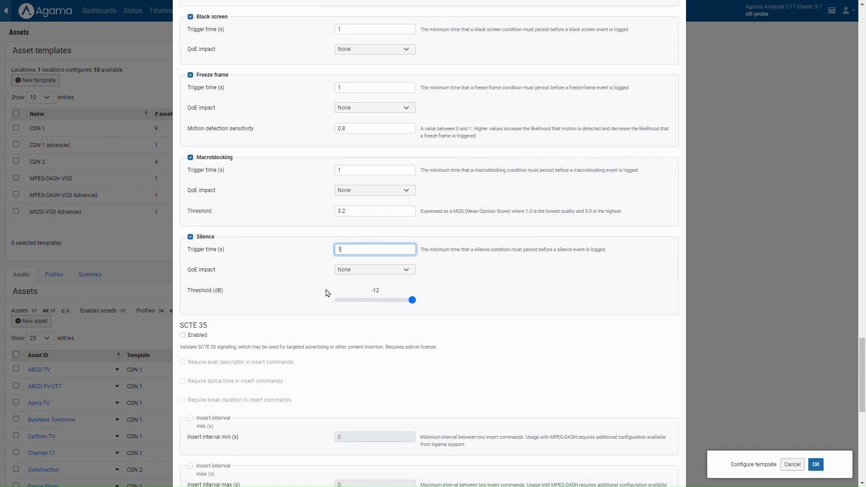
scroll(328, 293, "up", 1)
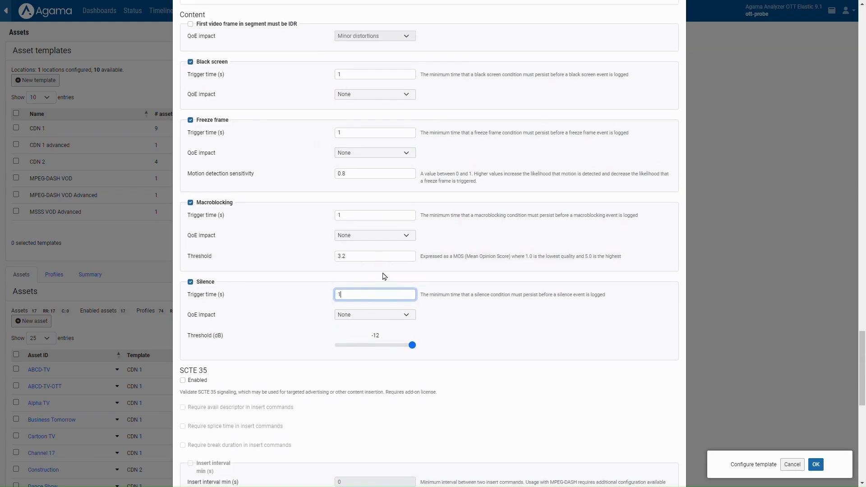
scroll(527, 372, "down", 7)
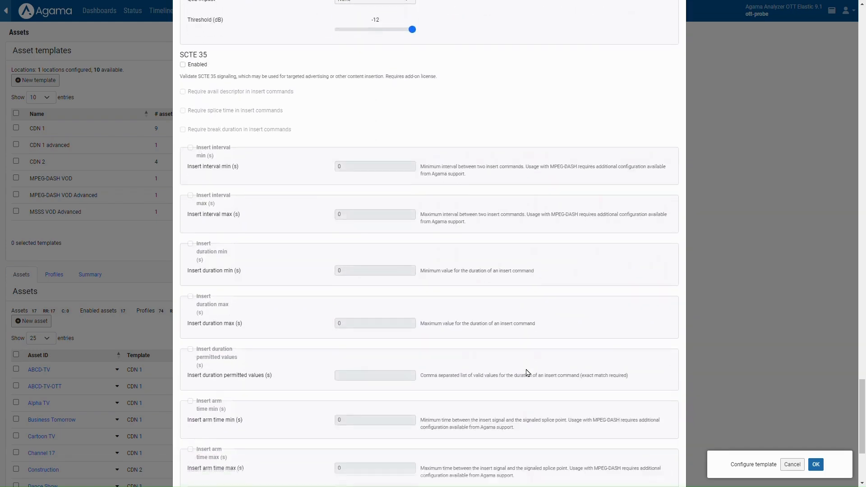
- Confirm the template configuration, leaving the SCTE 35 validation disabled
scroll(527, 372, "down", 3)
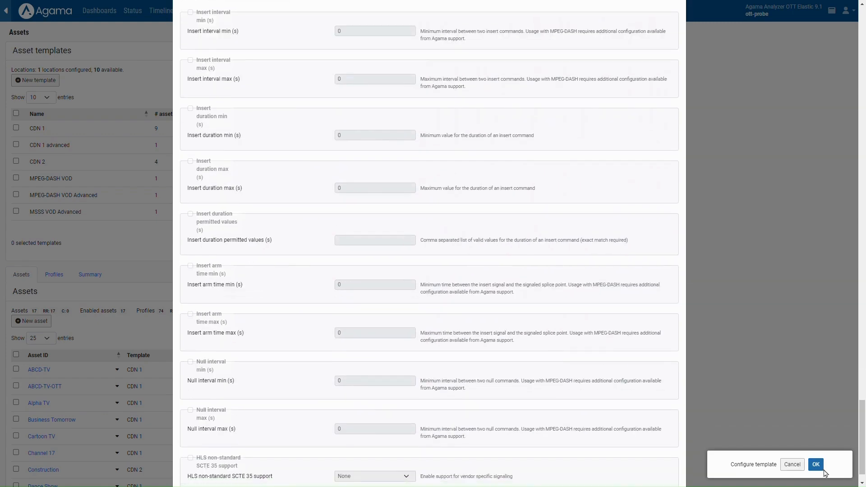
left_click(817, 464)
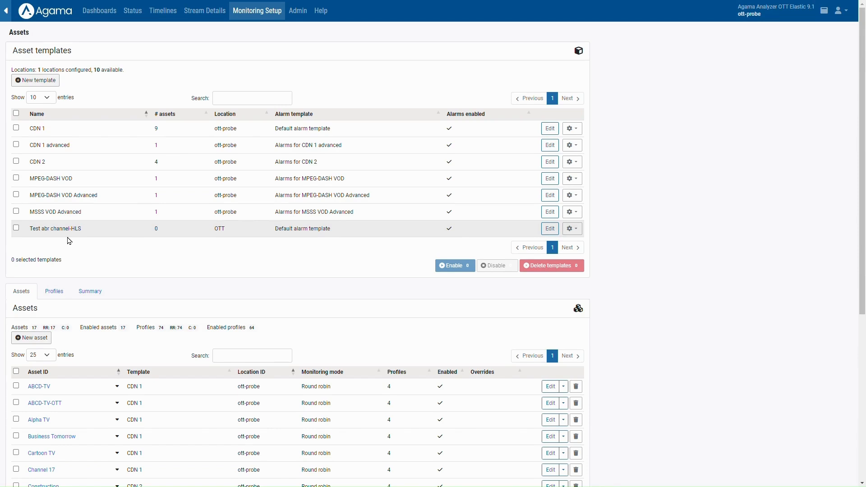
scroll(69, 241, "down", 1)
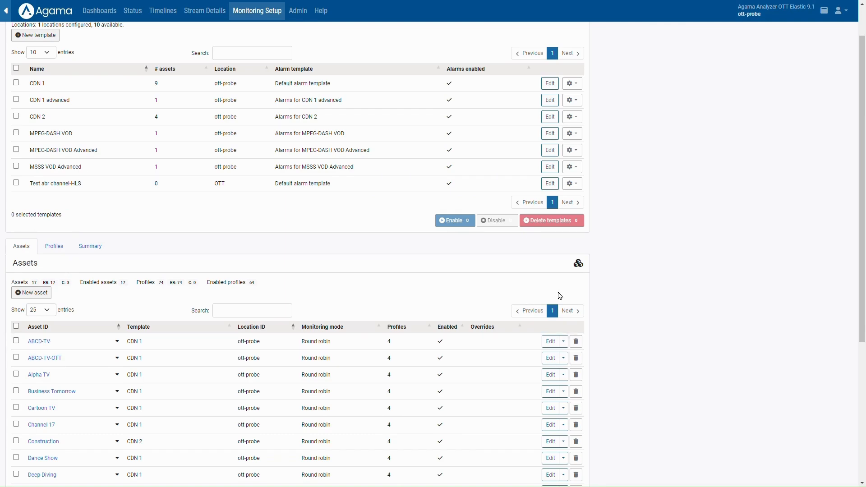
left_click(46, 296)
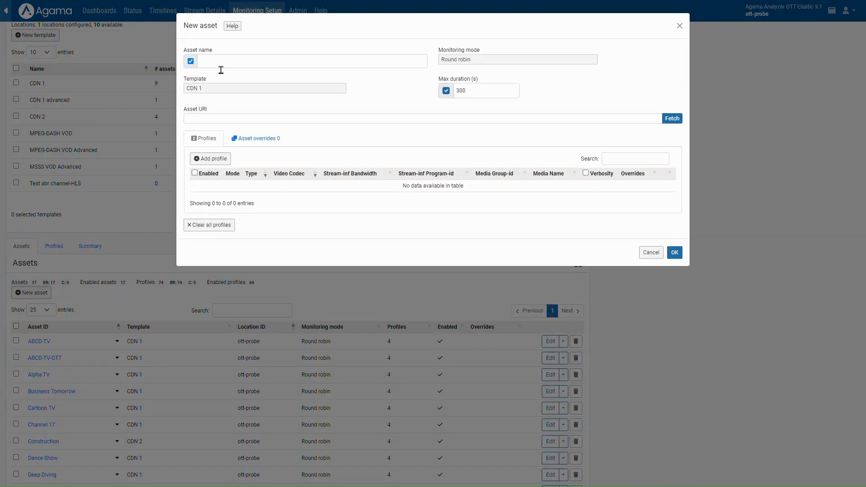
left_click(221, 67)
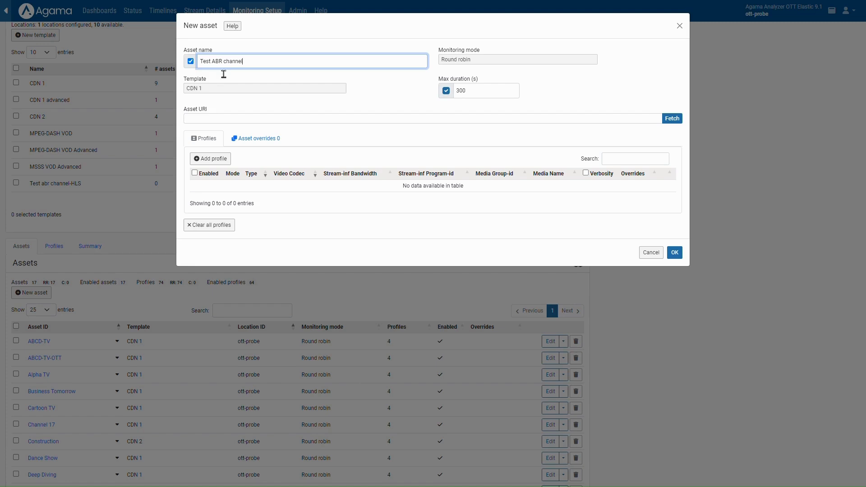
left_click(226, 120)
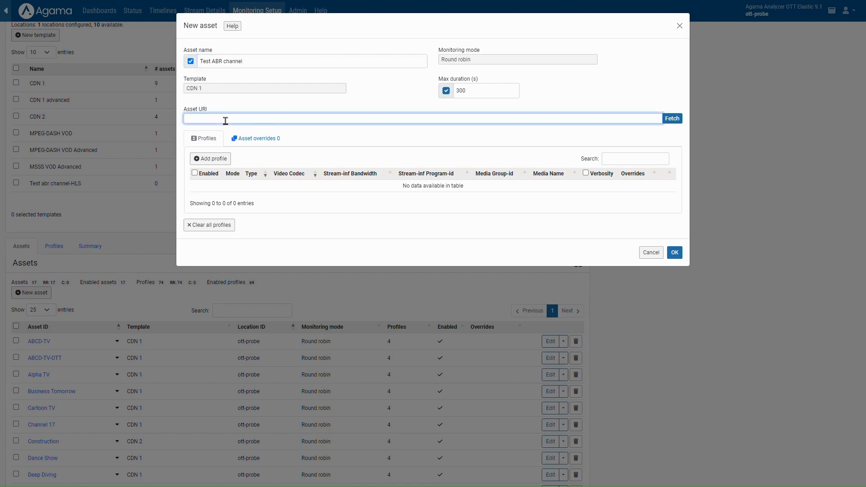
type("http://10.11.12.125:8099/hls/ABCD-TV/stream.m3u8")
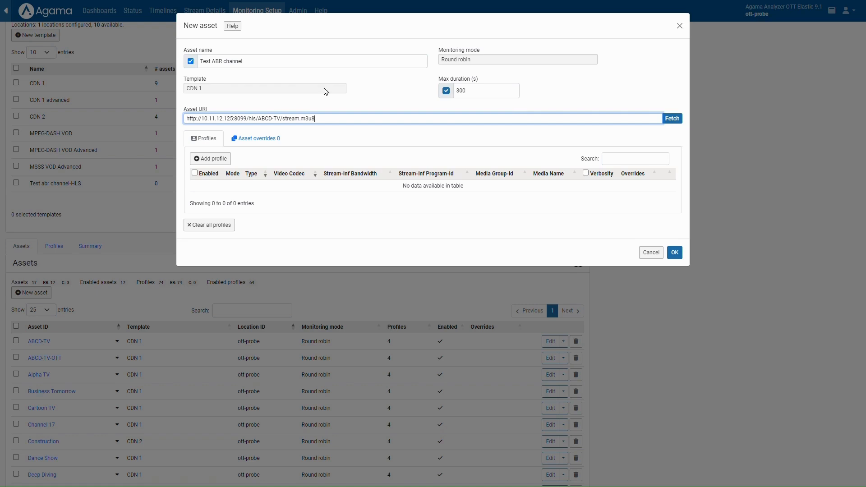
left_click(673, 118)
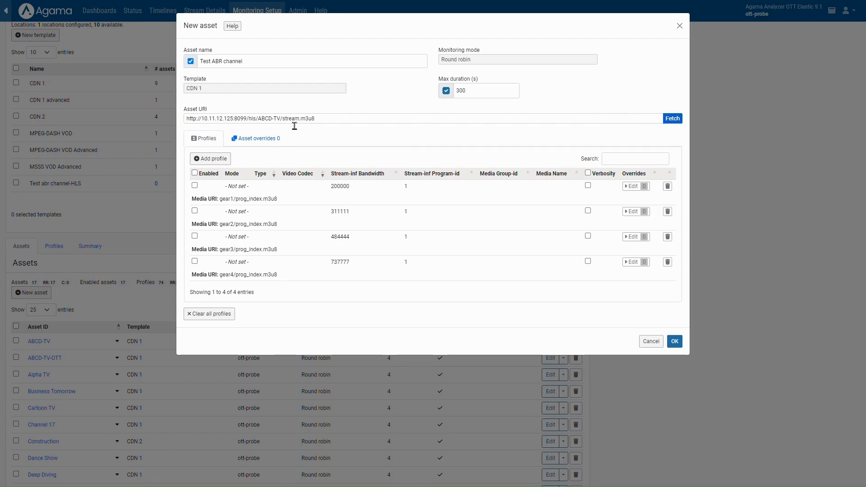
- Assign the "Test abr channel-HLS" template to the new asset and fetch its profiles again
left_click(279, 90)
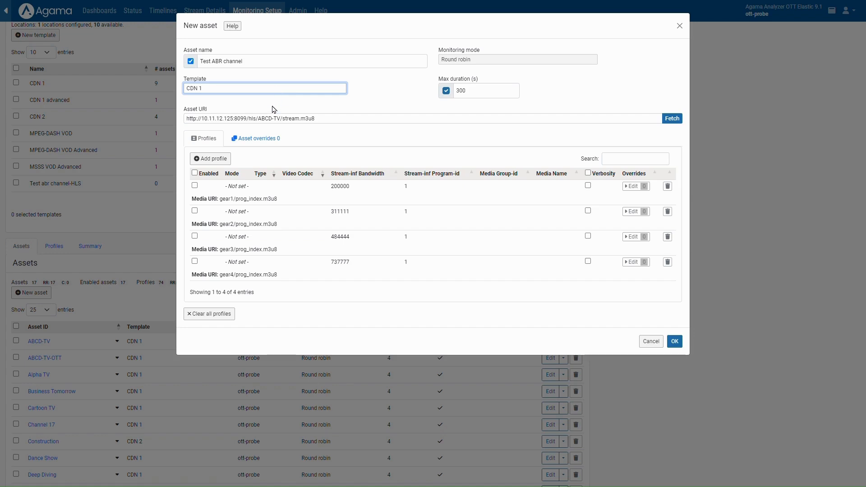
left_click(268, 141)
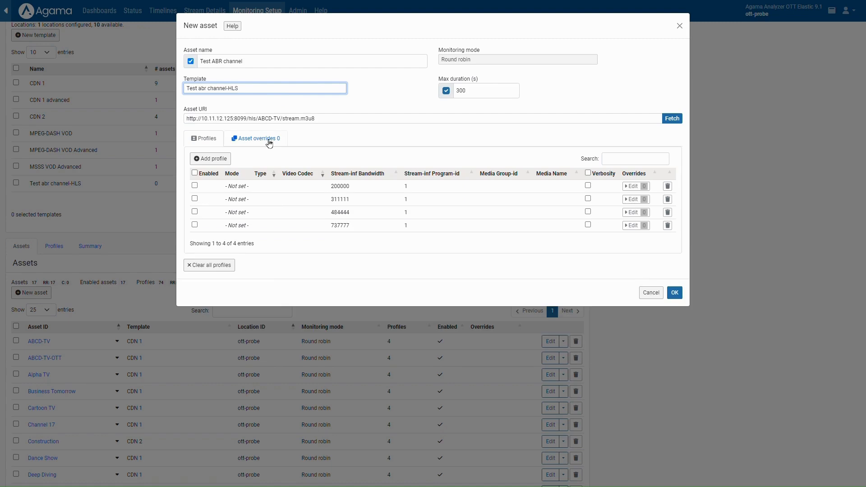
left_click(358, 109)
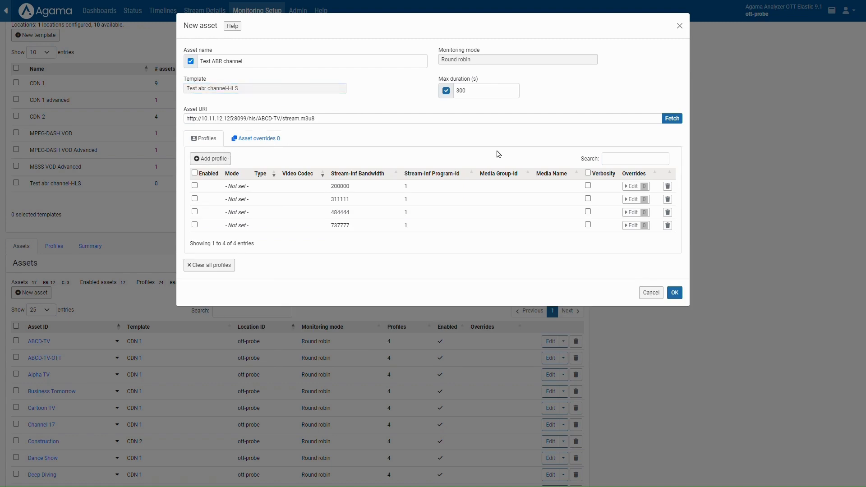
left_click(674, 118)
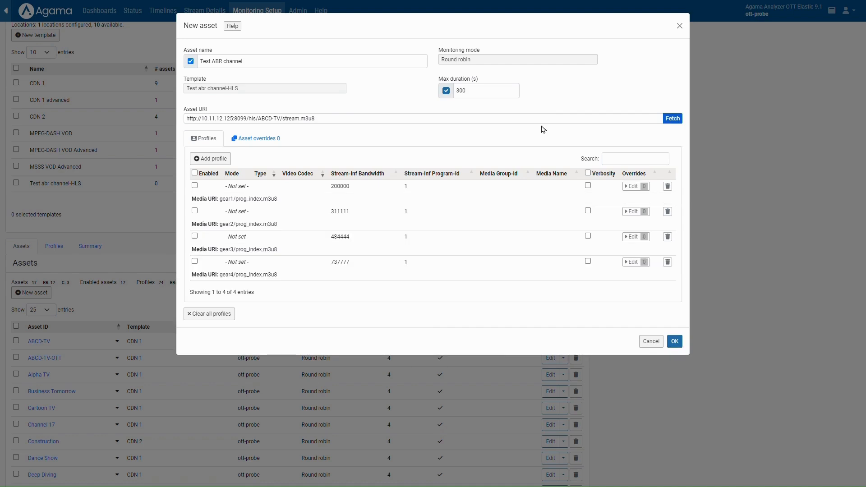
- Enable only the asset's profiles with bandwidths 200000, 311111 and 484444, and confirm the new asset
left_click(195, 174)
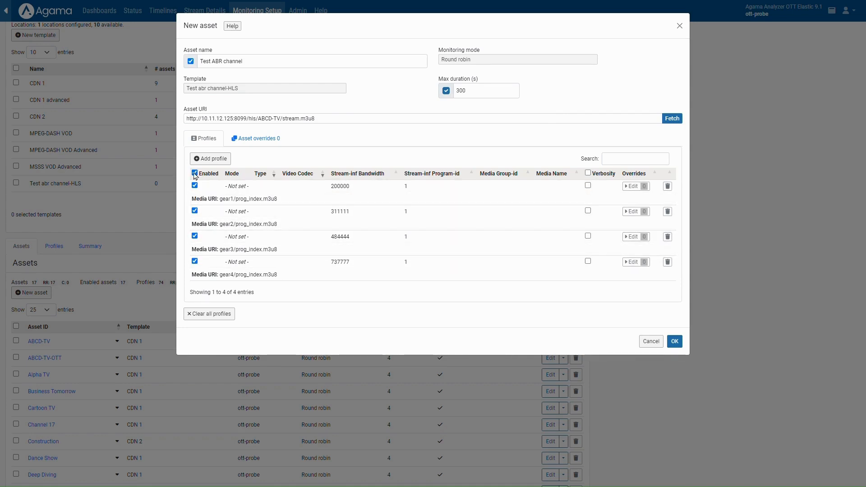
left_click(195, 173)
left_click(195, 186)
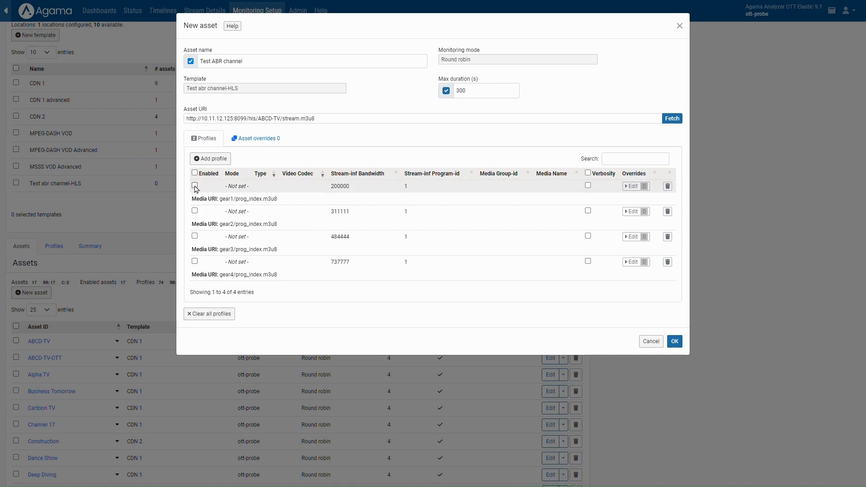
left_click(195, 211)
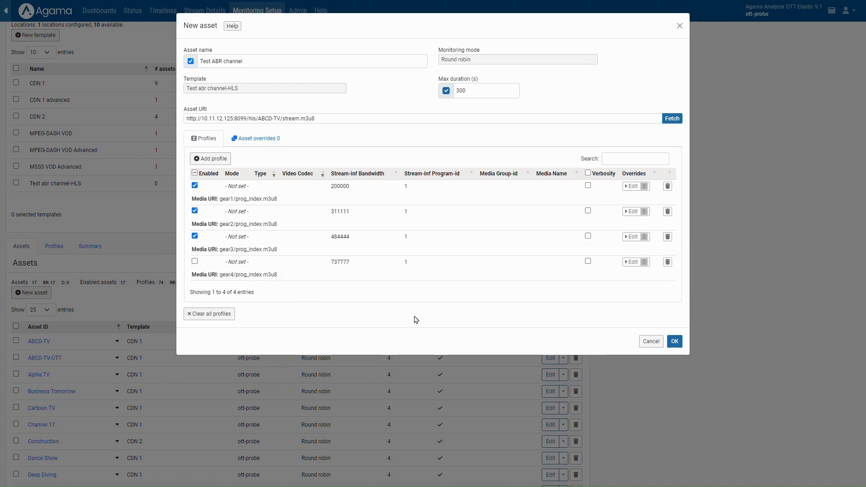
left_click(675, 344)
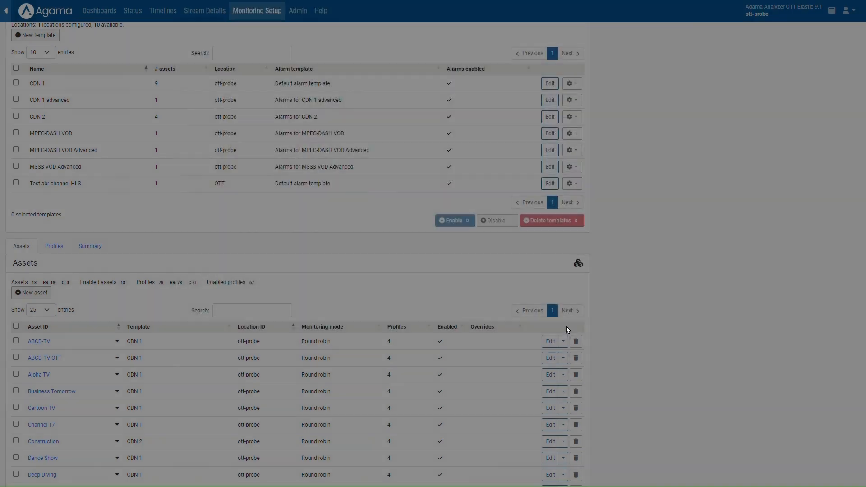
- Save and apply the monitoring configuration containing the new asset
scroll(456, 291, "down", 2)
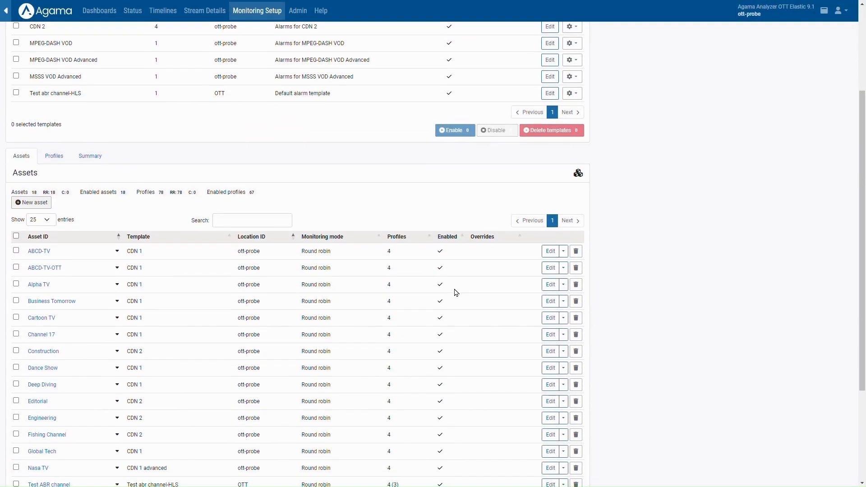
scroll(456, 292, "down", 3)
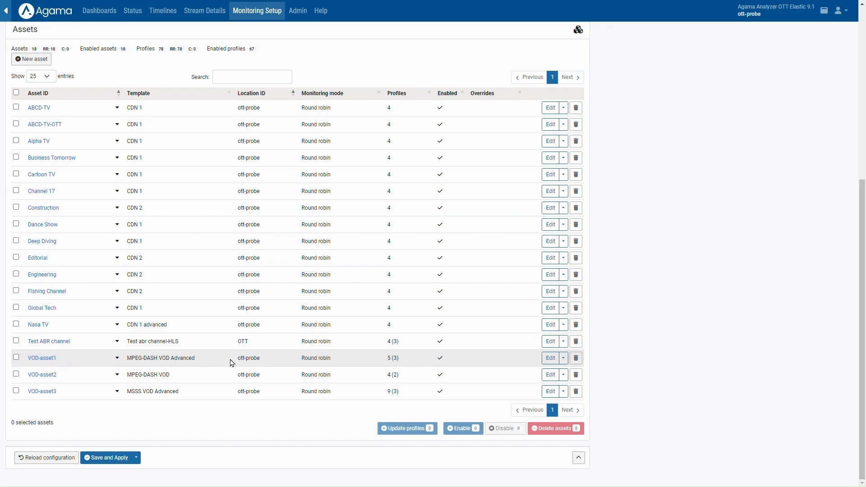
left_click(119, 461)
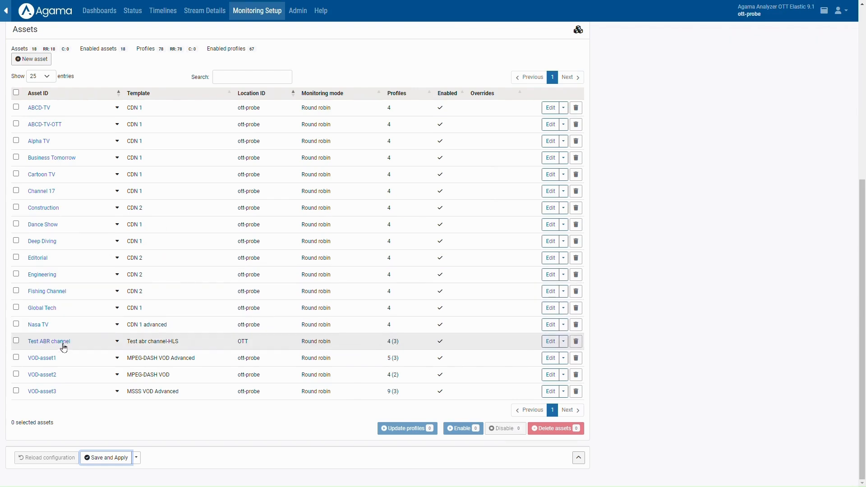
- Expand the profile list of the Test ABR channel asset and open the asset's timeline
left_click(116, 342)
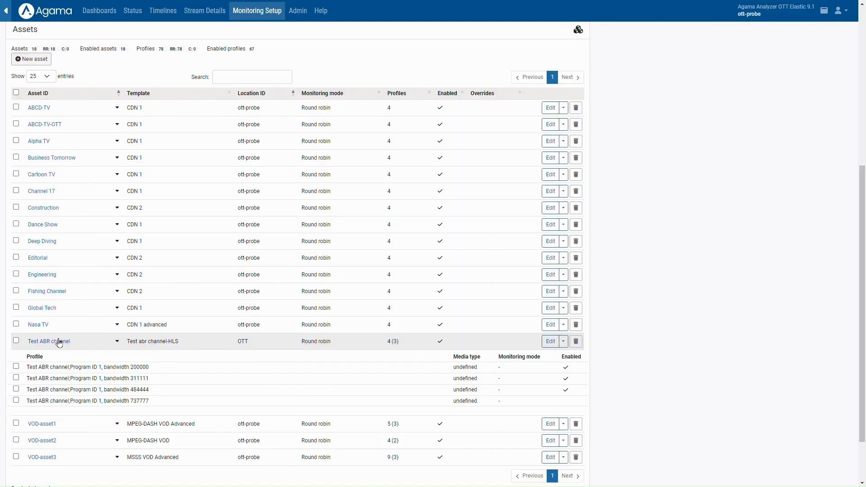
left_click(49, 342)
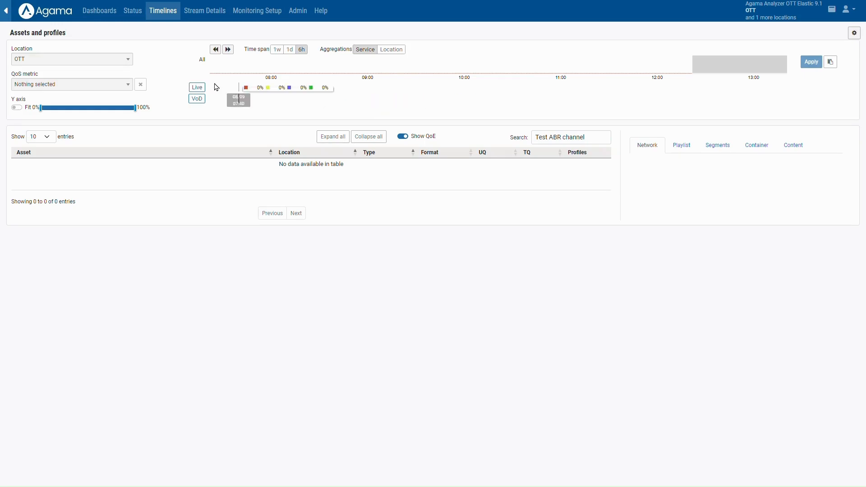
left_click(131, 85)
left_click(132, 87)
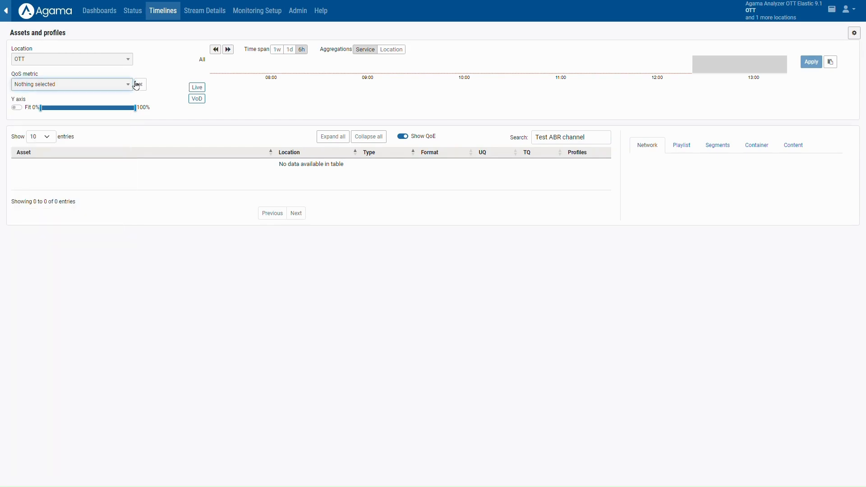
- Show the assets and profiles timelines for all locations and open the stream details of ABCD-TV
left_click(166, 14)
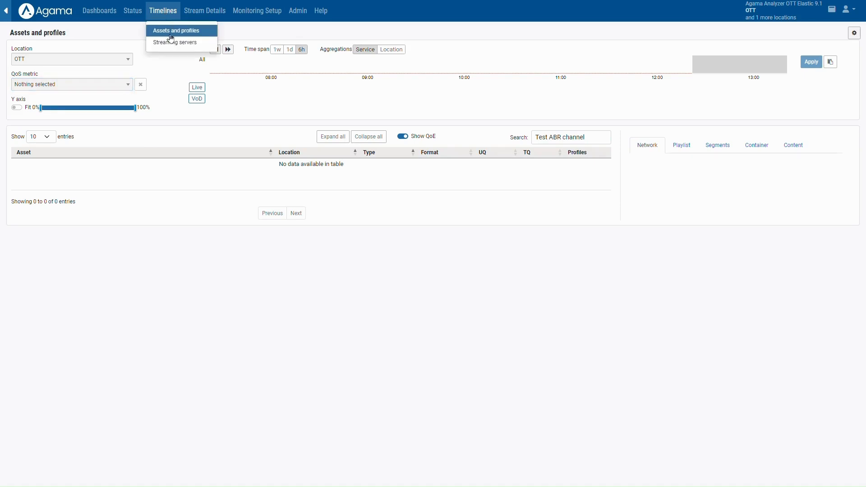
left_click(169, 41)
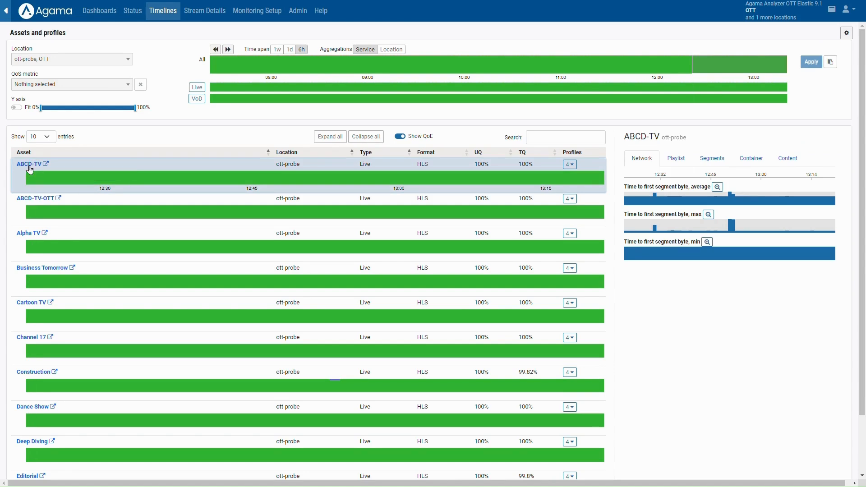
left_click(30, 167)
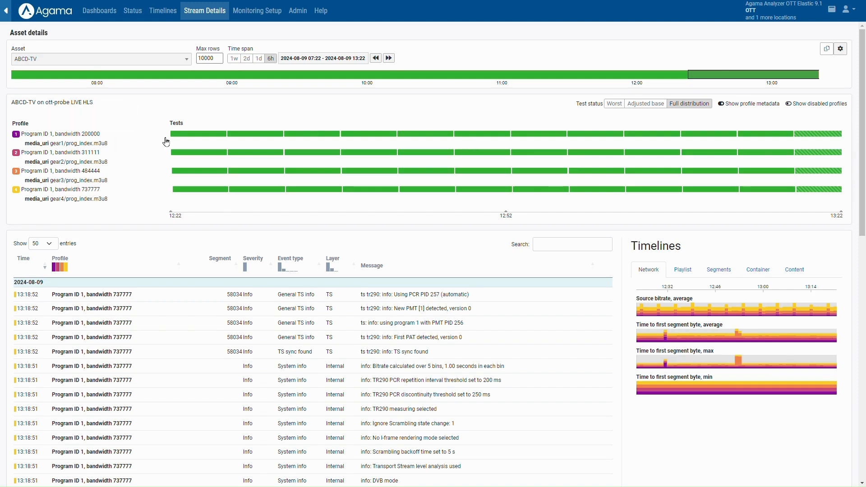
- Move the one-hour window on the ABCD-TV timeline back to about 09:58–10:58
mouse_move(181, 137)
mouse_move(185, 156)
scroll(154, 217, "down", 2)
scroll(154, 273, "up", 2)
left_click_drag(703, 81, 506, 66)
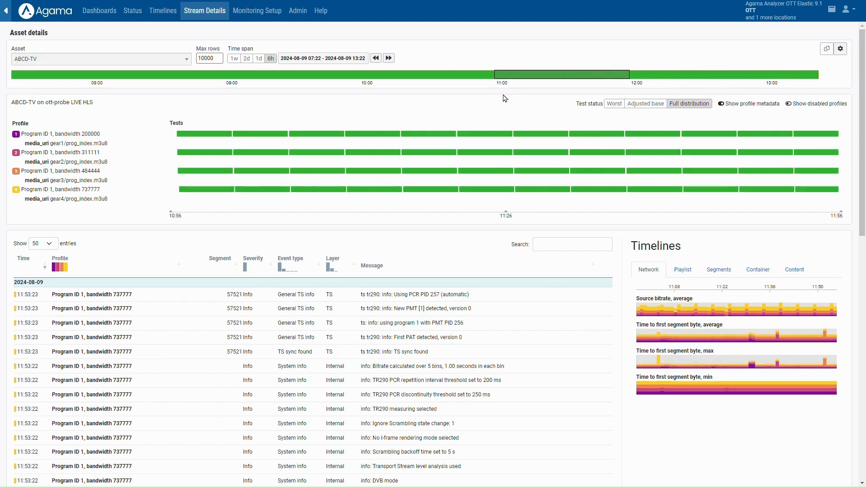
left_click_drag(513, 76, 381, 74)
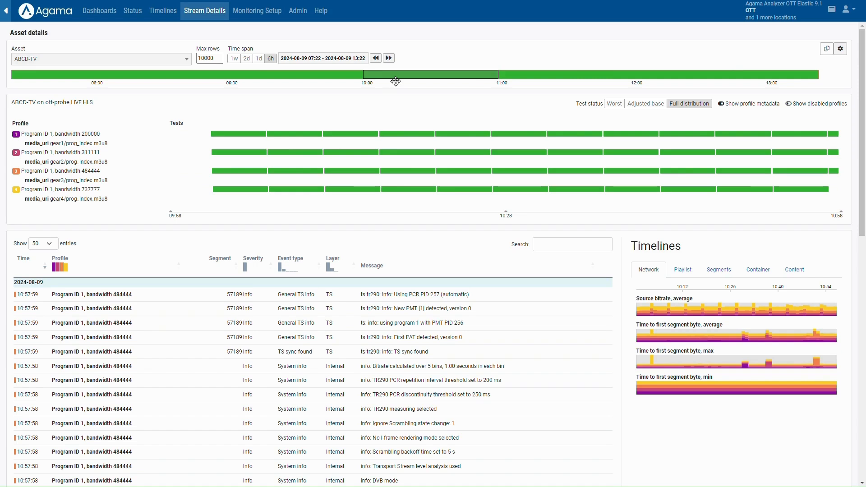
- Filter the event log to the 10:17–10:22 tests of profiles 200000 and 737777 and the following test of profile 484444
mouse_move(413, 141)
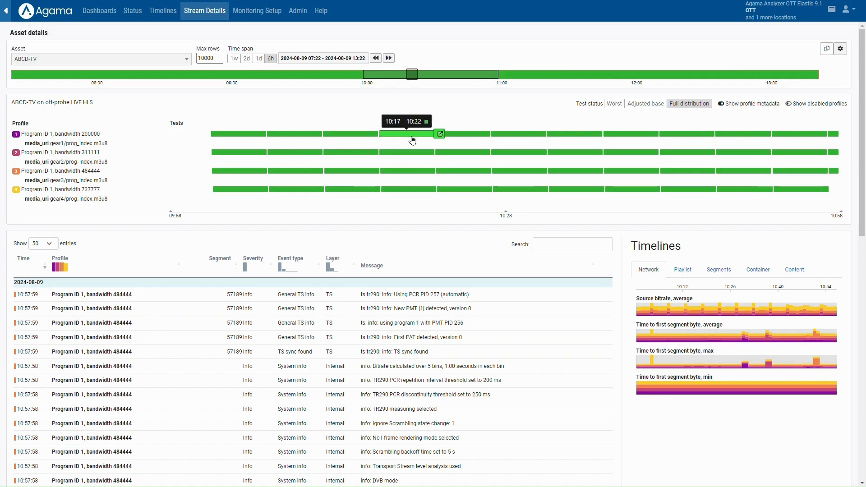
left_click(413, 141)
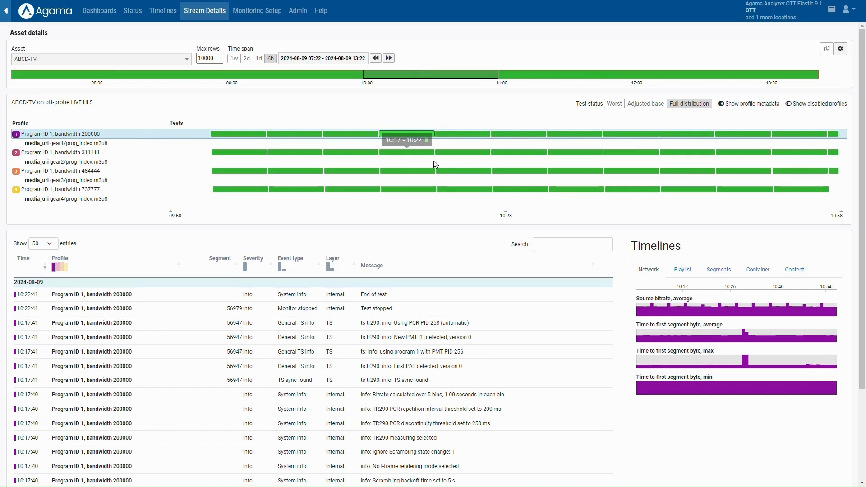
left_click(463, 171)
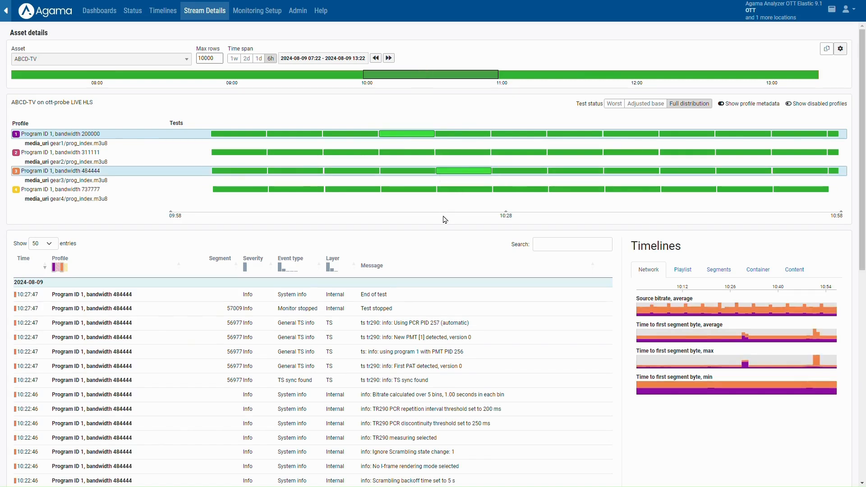
left_click(410, 191)
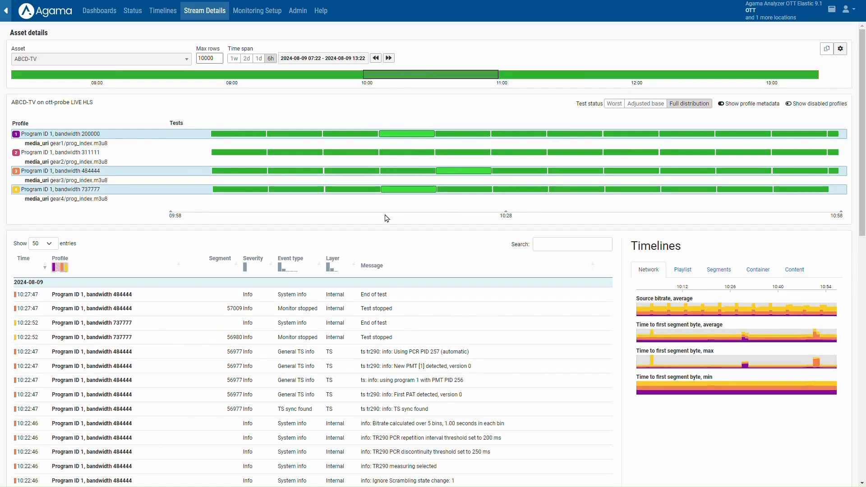
- Deselect the chosen tests of profiles 200000, 484444 and 737777 to clear the event log filter
left_click(396, 134)
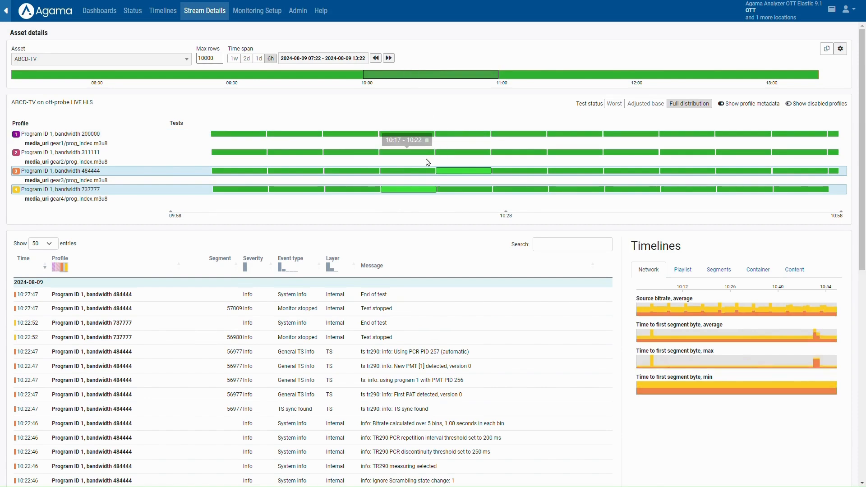
left_click(452, 173)
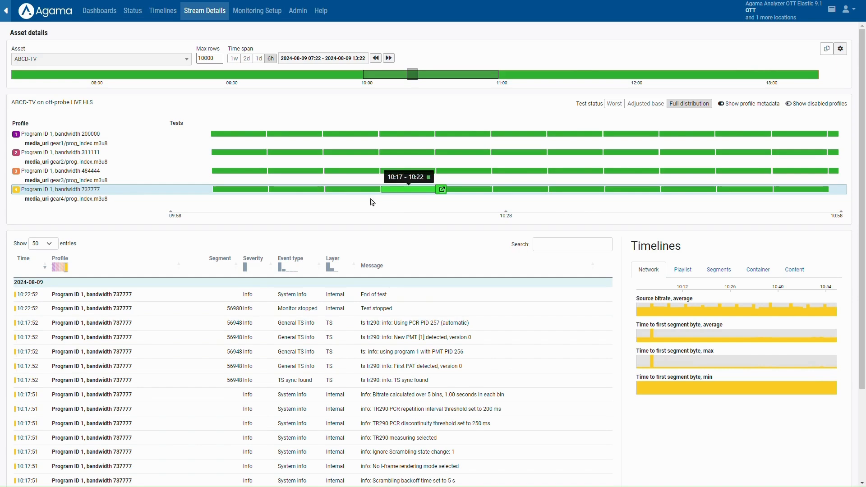
left_click(389, 190)
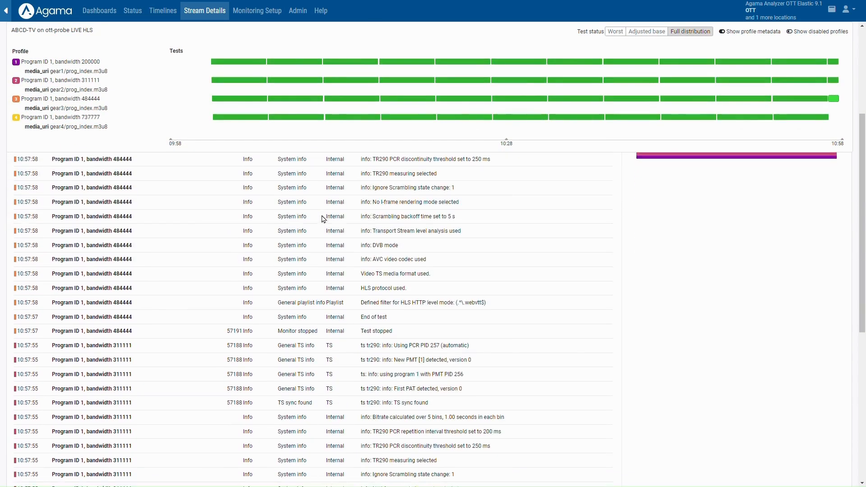